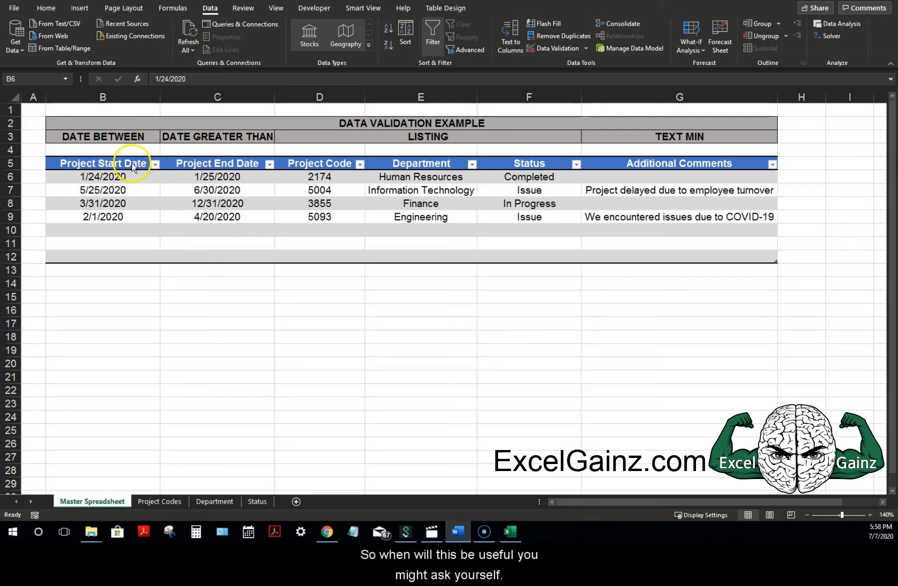
{"action": "left_click", "coordinate": [134, 182]}
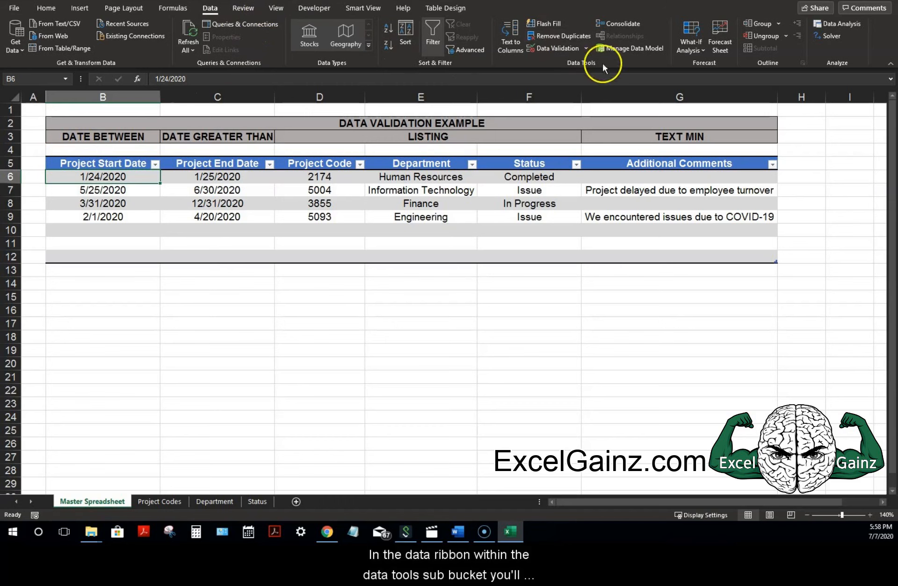
{"action": "left_click", "coordinate": [559, 48]}
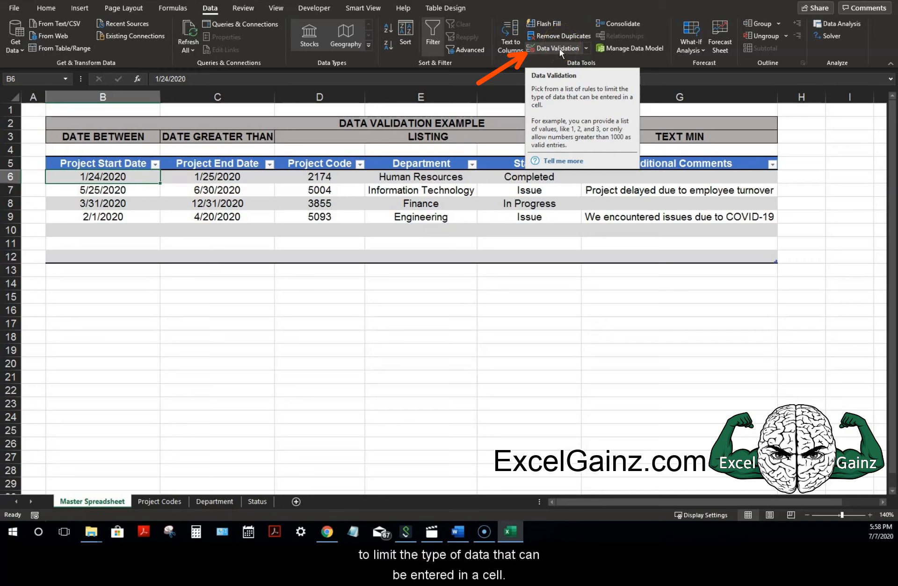
{"action": "left_click", "coordinate": [254, 202]}
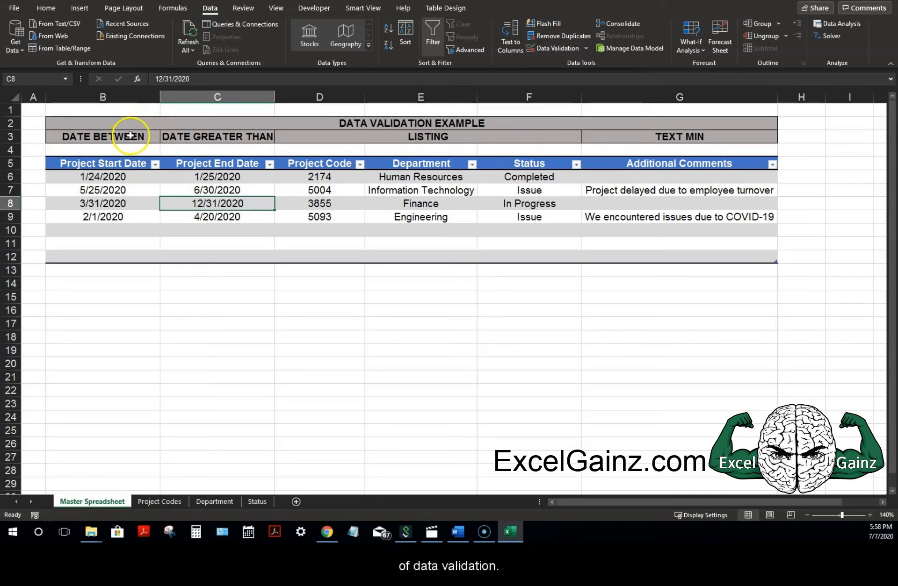
Step: Open the data validation rule of the first Project Start Date cell and examine its validation criteria
{"action": "left_click", "coordinate": [129, 180]}
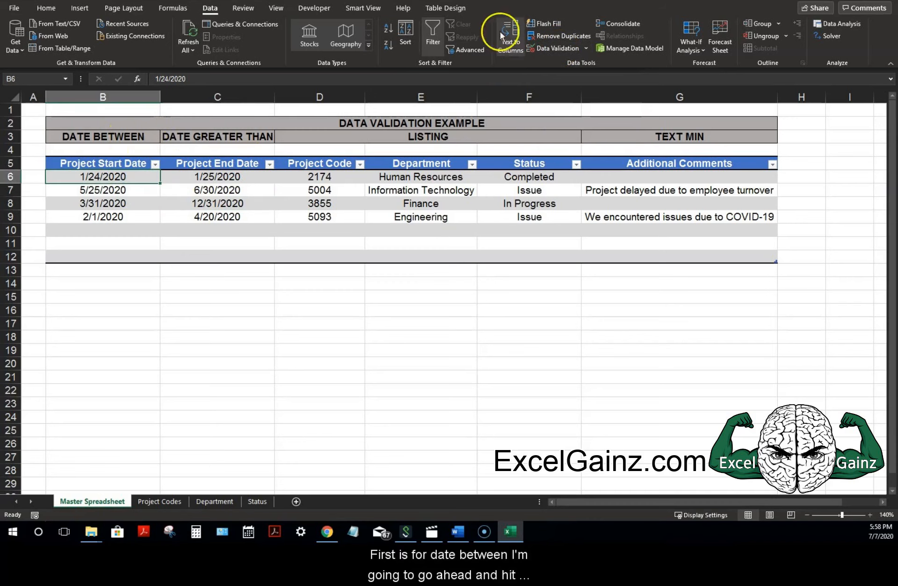
{"action": "left_click", "coordinate": [548, 49]}
{"action": "left_click_drag", "start_coordinate": [254, 286], "coordinate": [185, 275]}
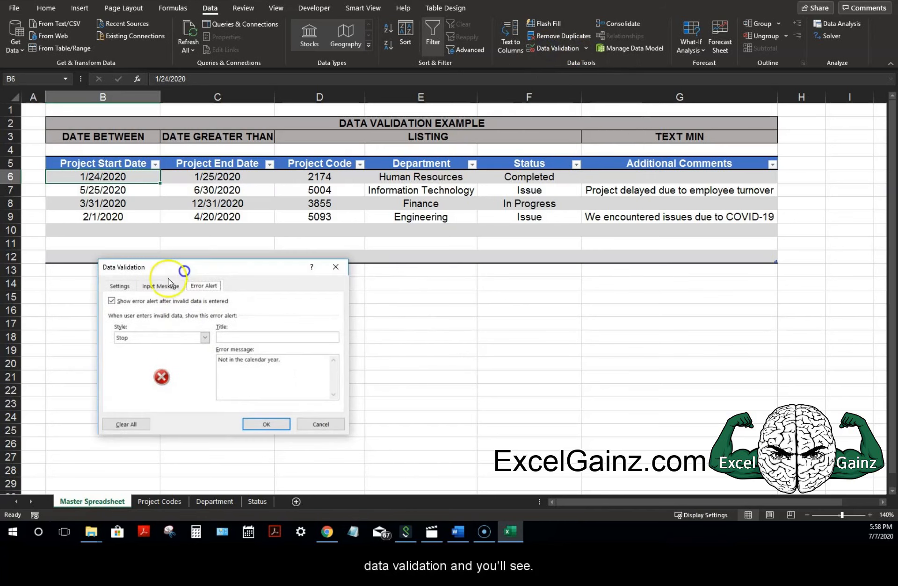
{"action": "left_click", "coordinate": [120, 285]}
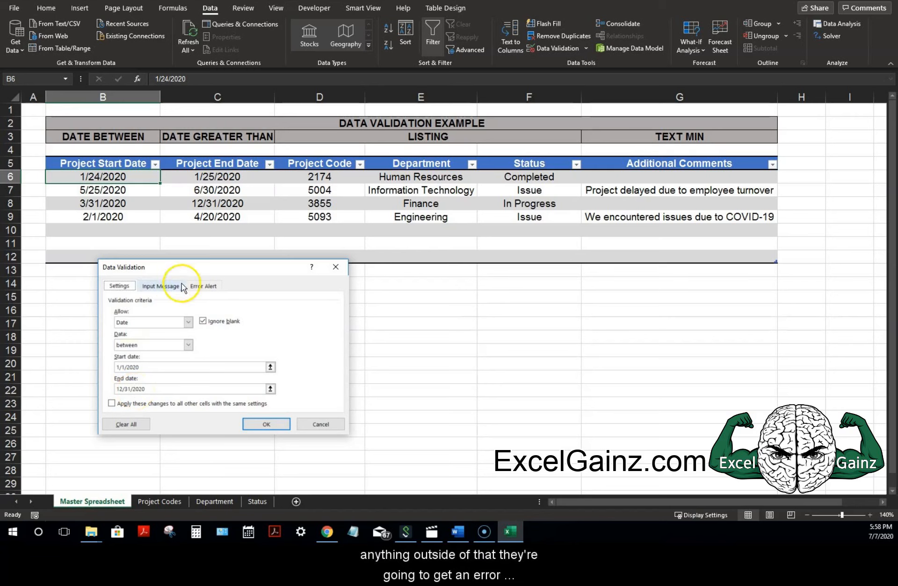
Step: Review the start date rule's error alert, choose the Stop style with its custom message, and confirm the rule
{"action": "left_click", "coordinate": [203, 286]}
{"action": "left_click", "coordinate": [205, 337]}
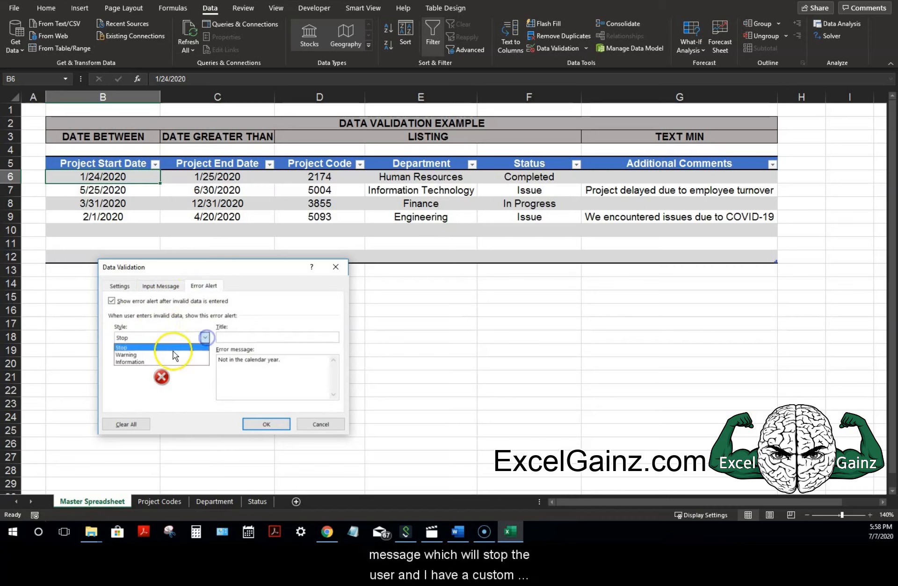
{"action": "left_click", "coordinate": [181, 348]}
{"action": "left_click", "coordinate": [297, 371]}
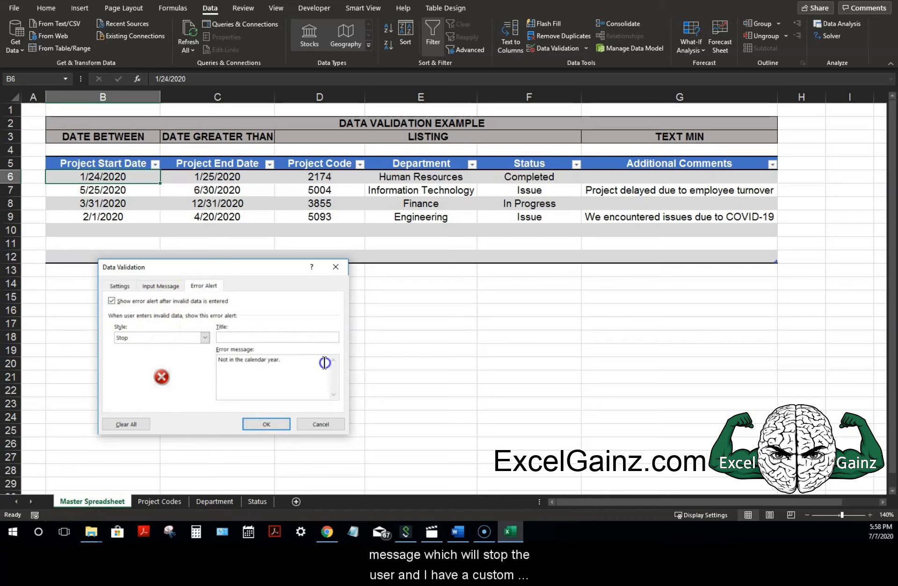
{"action": "left_click_drag", "start_coordinate": [325, 362], "coordinate": [215, 340]}
{"action": "left_click", "coordinate": [291, 365]}
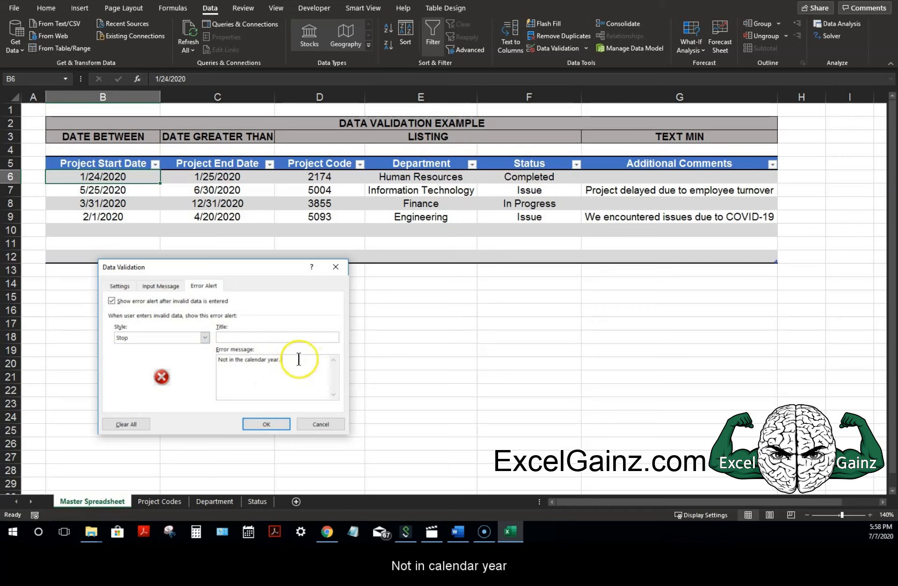
{"action": "left_click", "coordinate": [282, 425]}
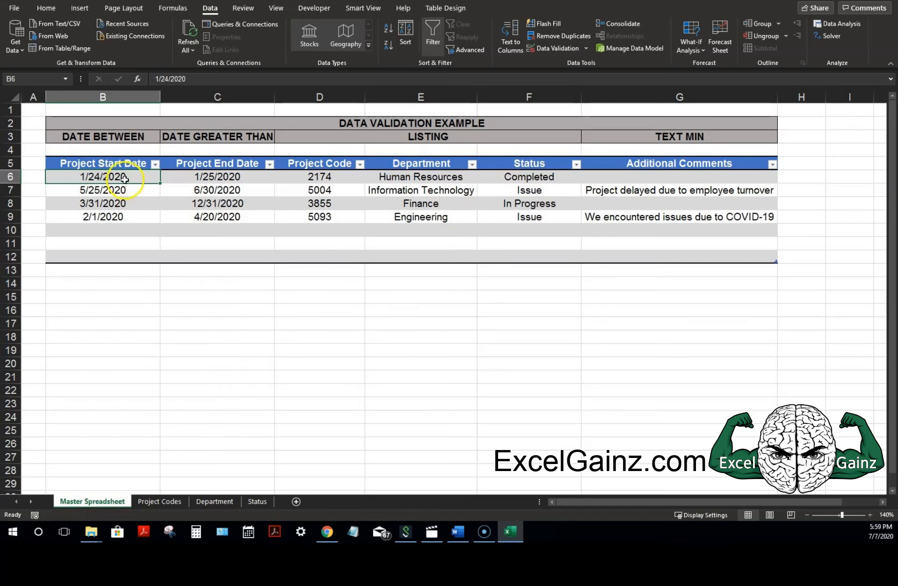
Step: Test the start date rule by trying to enter 3/5/19 in cell B6, and cancel the entry
{"action": "type", "text": "3/5/19"}
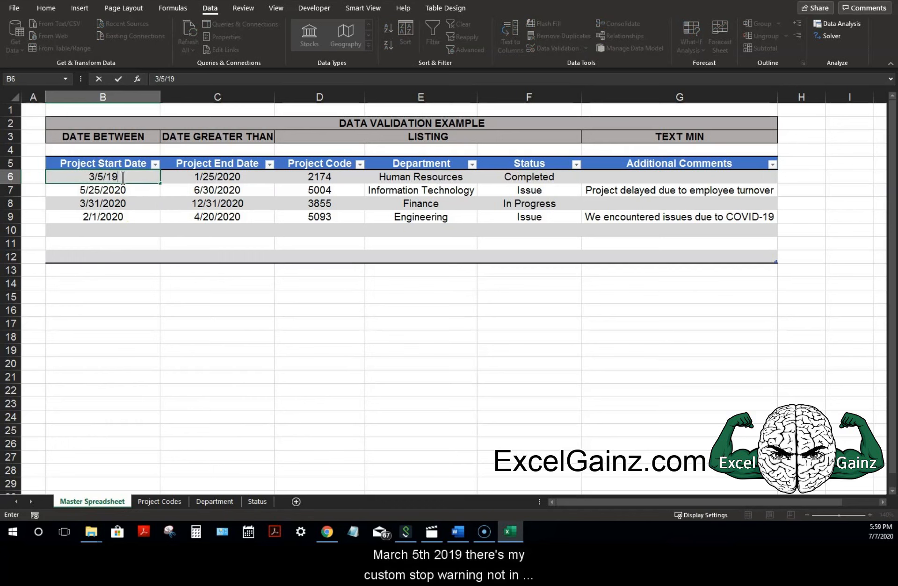
{"action": "key", "text": "Return"}
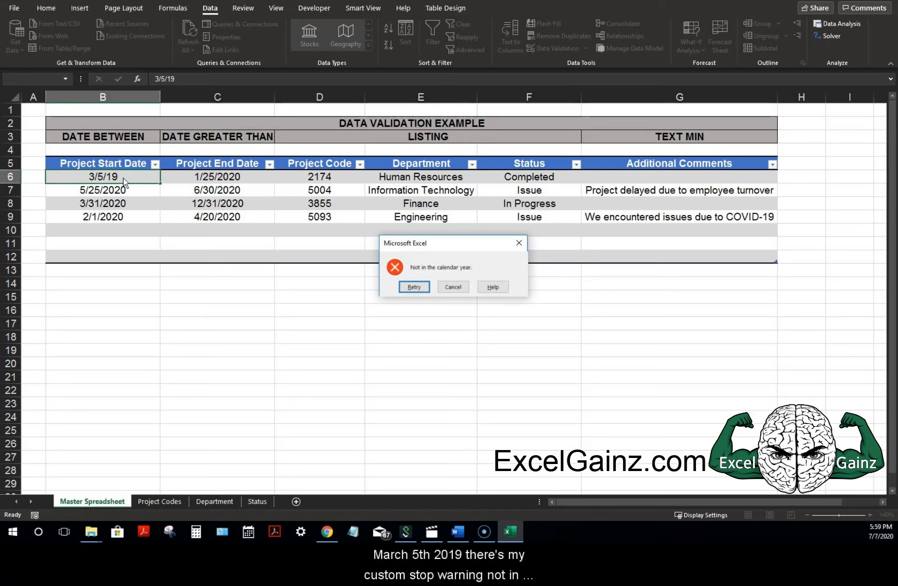
{"action": "key", "text": "Escape"}
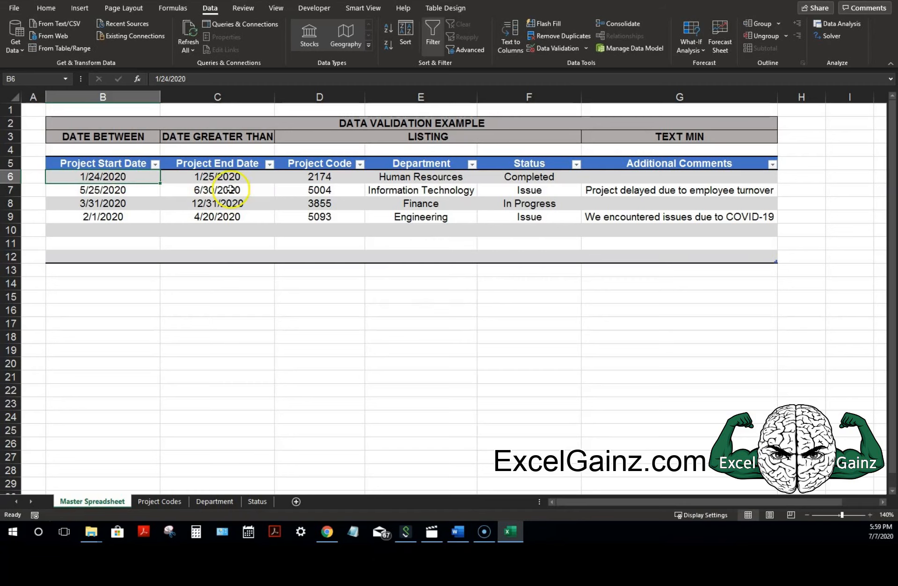
Step: Open the data validation rule of the first Project End Date cell and examine its validation criteria
{"action": "left_click", "coordinate": [232, 180]}
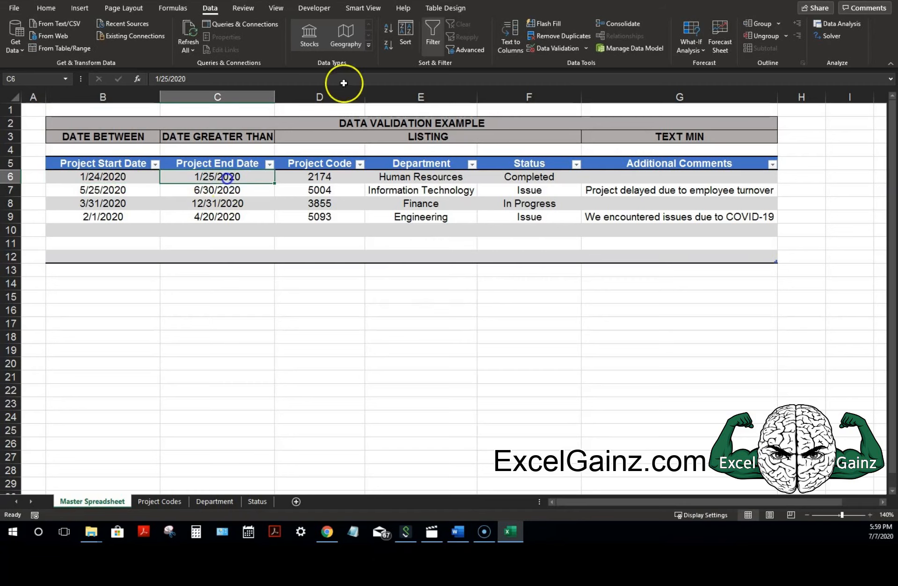
{"action": "left_click", "coordinate": [549, 49]}
{"action": "left_click", "coordinate": [123, 285]}
{"action": "left_click_drag", "start_coordinate": [181, 267], "coordinate": [129, 232]}
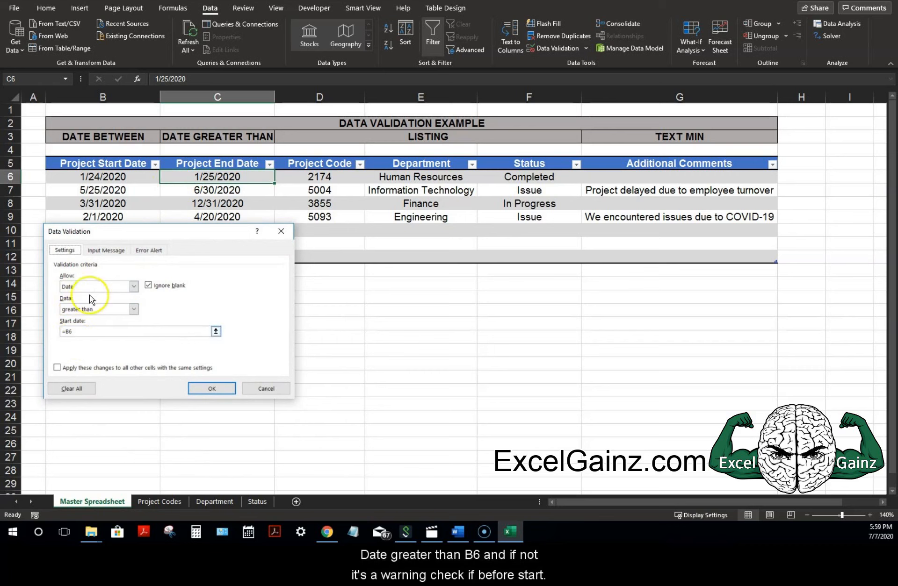
Step: Review the end date rule's error alert, choose the Warning style with its custom message, and confirm the rule
{"action": "left_click", "coordinate": [154, 251]}
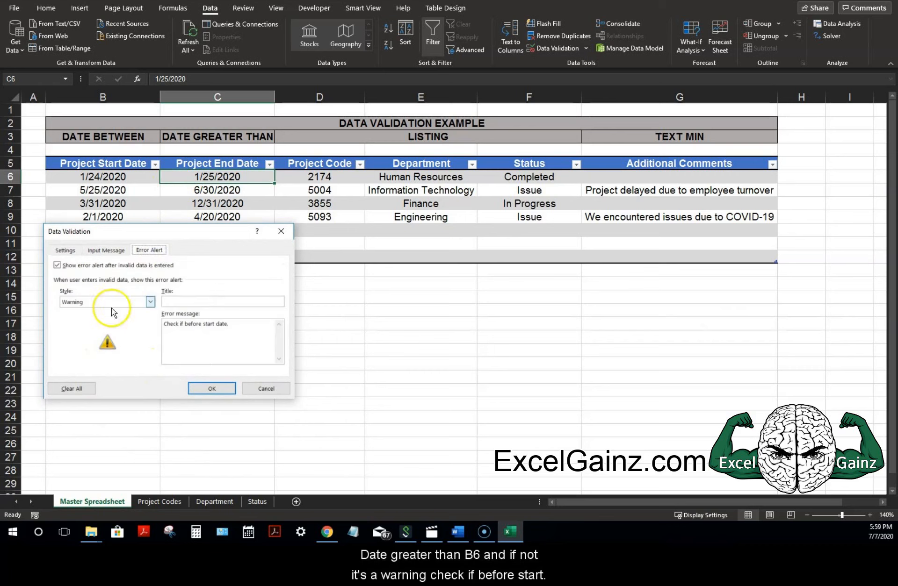
{"action": "left_click", "coordinate": [151, 302]}
{"action": "left_click", "coordinate": [114, 318]}
{"action": "left_click", "coordinate": [215, 339]}
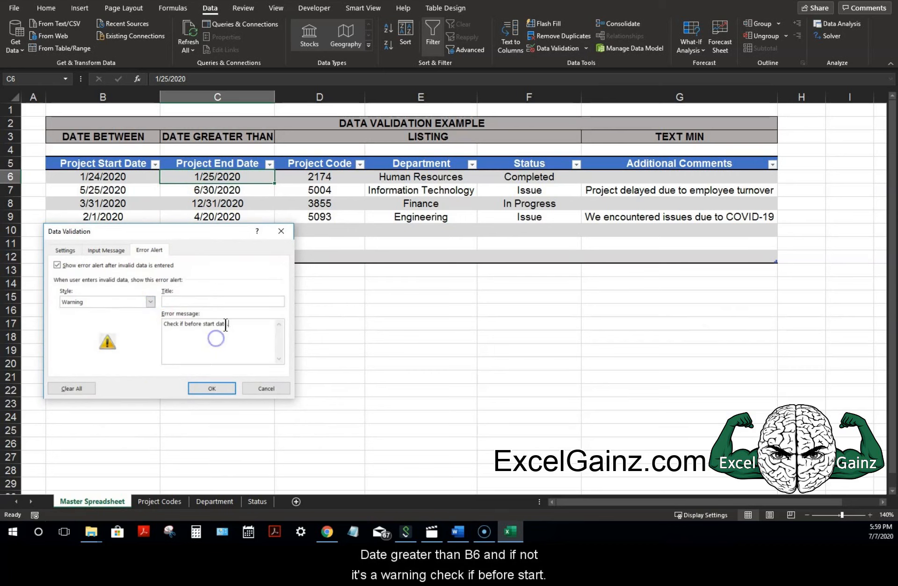
{"action": "left_click", "coordinate": [212, 389]}
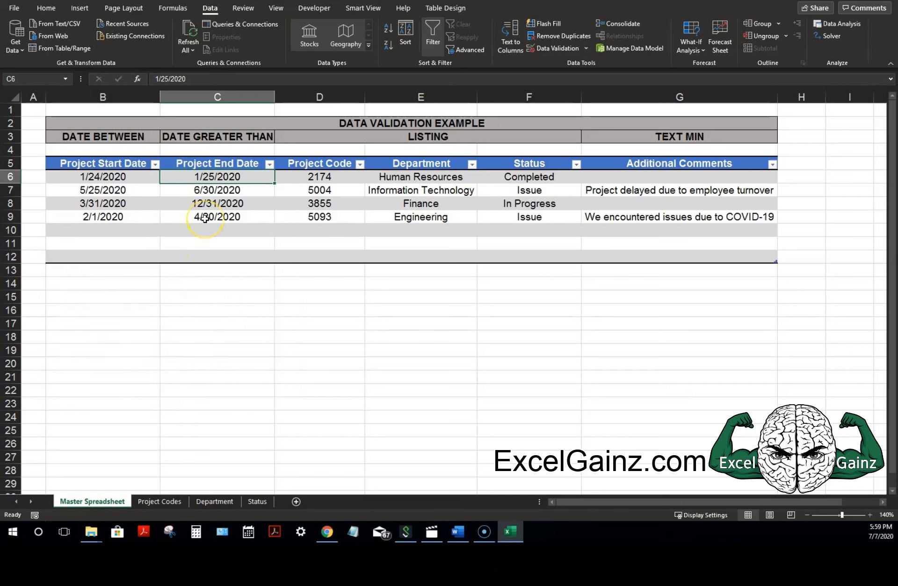
Step: Test the end date rule by trying to enter 1/20 in cell C6, and cancel the entry
{"action": "type", "text": "1/20"}
{"action": "key", "text": "Return"}
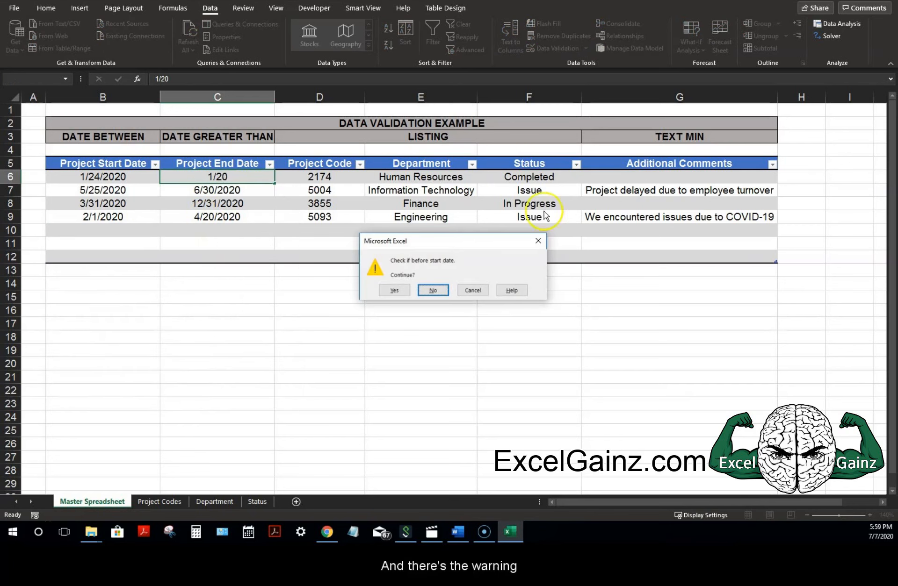
{"action": "key", "text": "Escape"}
Step: Examine the list type and source range in the first Project Code cell's validation rule, and close it unchanged
{"action": "left_click", "coordinate": [341, 175]}
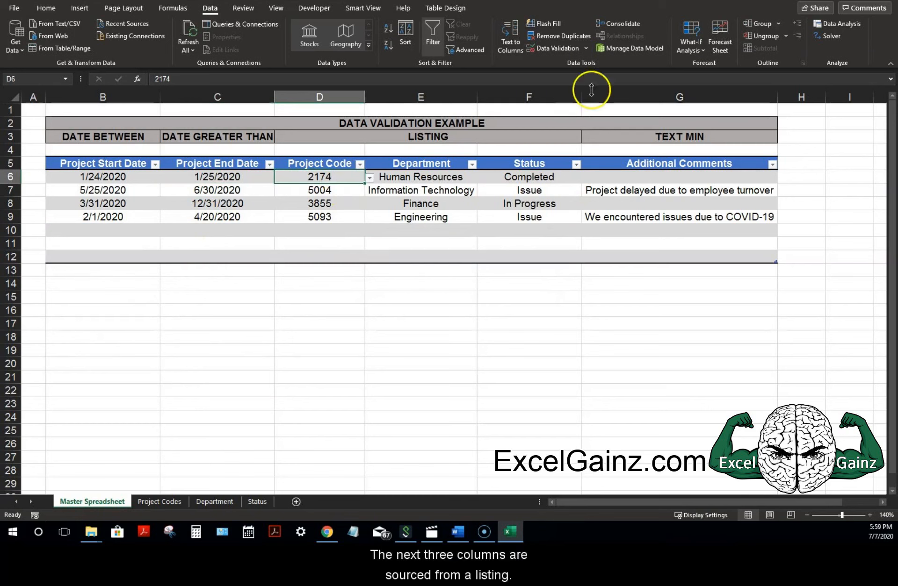
{"action": "left_click", "coordinate": [535, 48]}
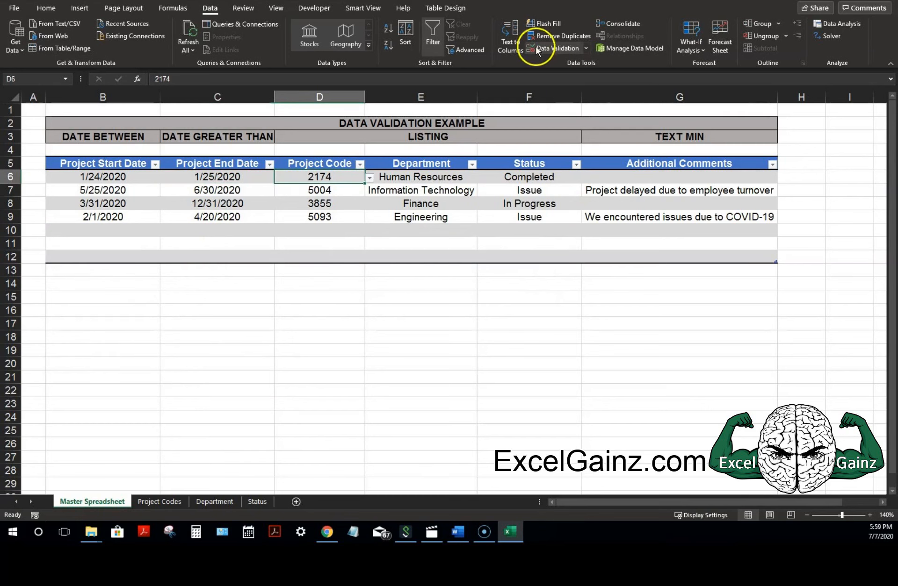
{"action": "left_click", "coordinate": [64, 251]}
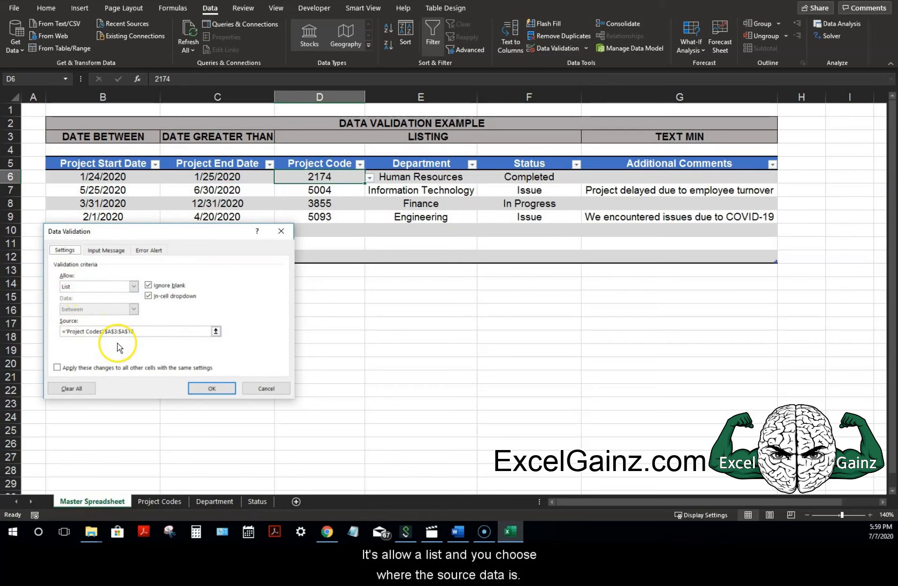
{"action": "key", "text": "Escape"}
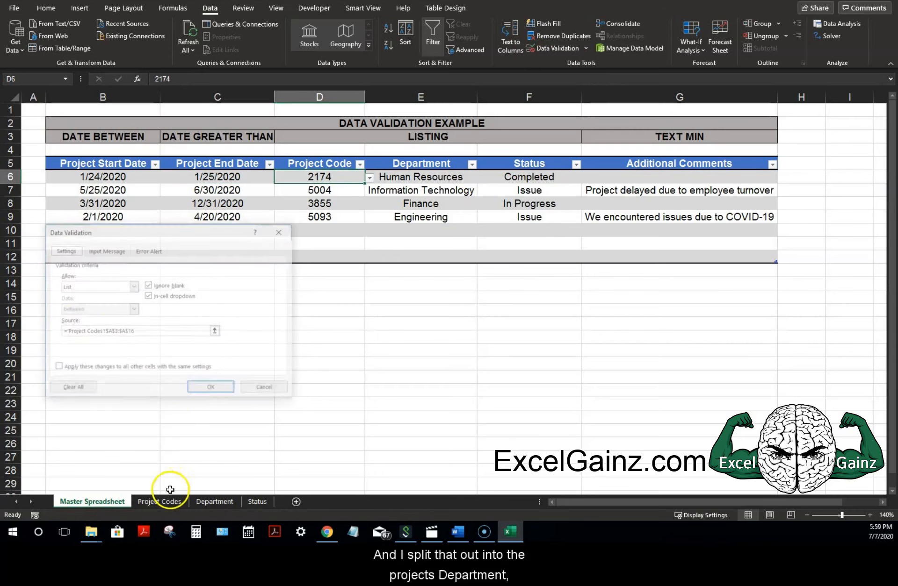
Step: Look through the source lists on the Project Codes, Department and Status sheets, and return to the Master Spreadsheet
{"action": "left_click", "coordinate": [168, 503]}
{"action": "left_click", "coordinate": [206, 502]}
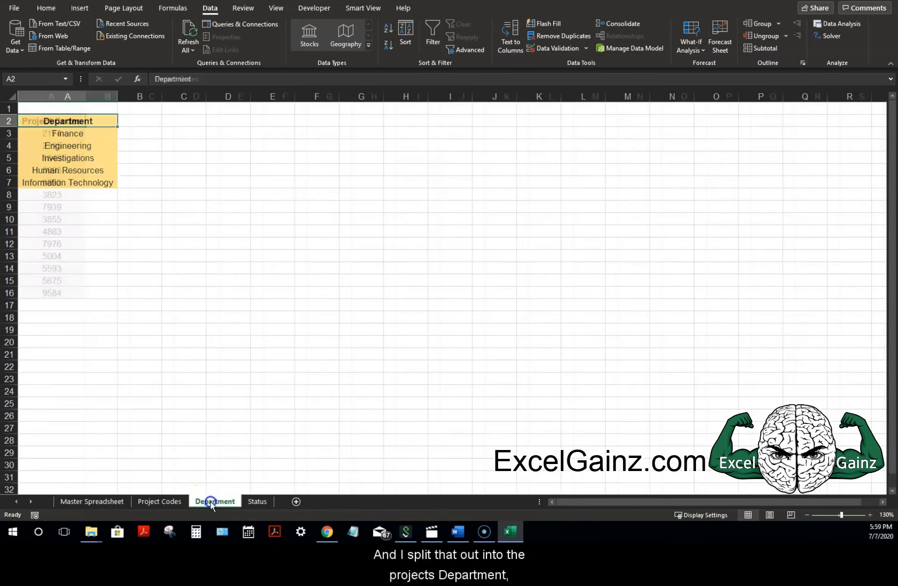
{"action": "left_click", "coordinate": [260, 504]}
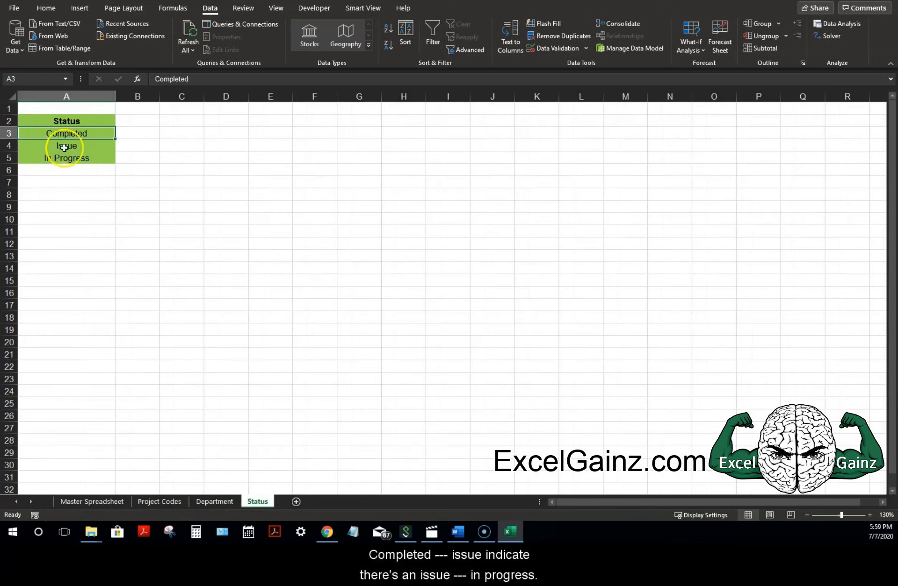
{"action": "left_click", "coordinate": [114, 500]}
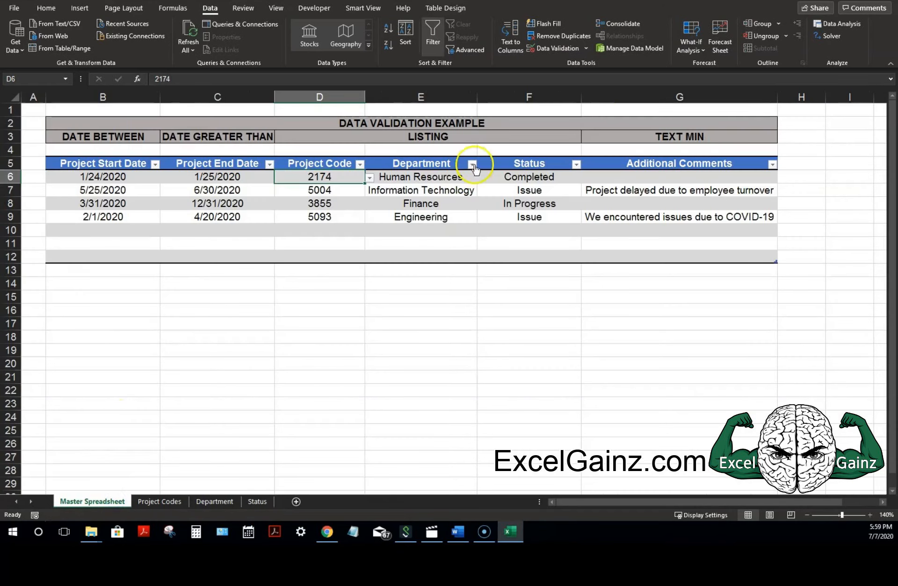
Step: View the available choices in the first row's Project Code, Department and Status dropdown lists without changing any selection
{"action": "left_click", "coordinate": [370, 177]}
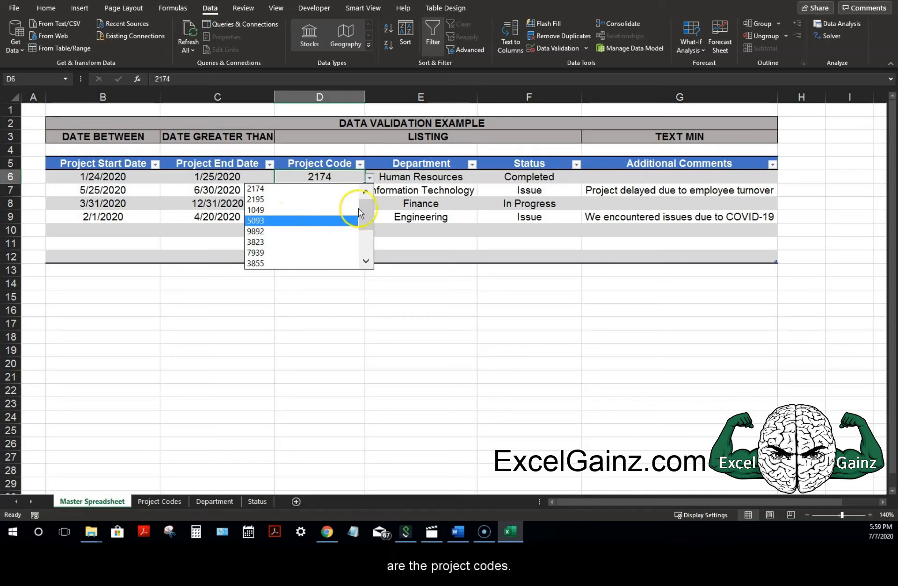
{"action": "left_click", "coordinate": [451, 176]}
{"action": "left_click", "coordinate": [463, 177]}
{"action": "left_click", "coordinate": [481, 178]}
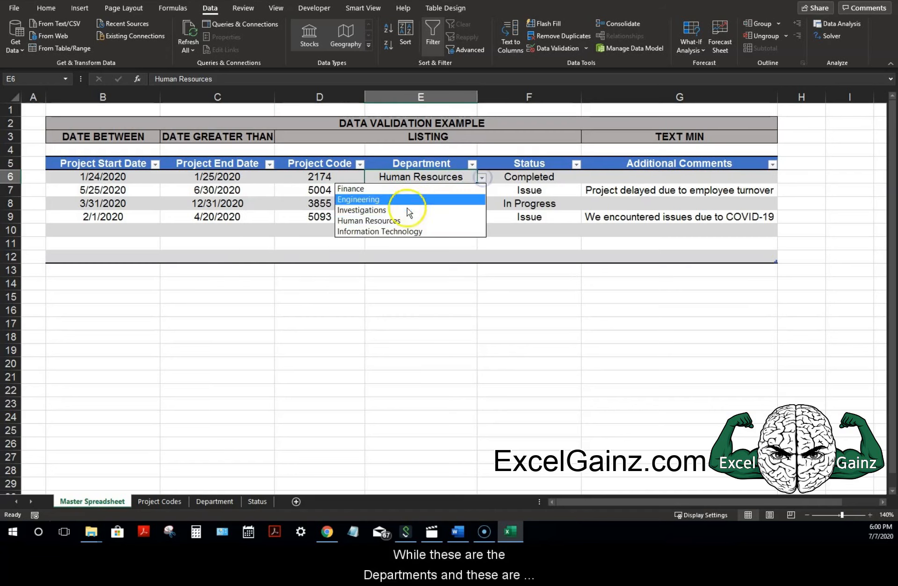
{"action": "left_click", "coordinate": [526, 175]}
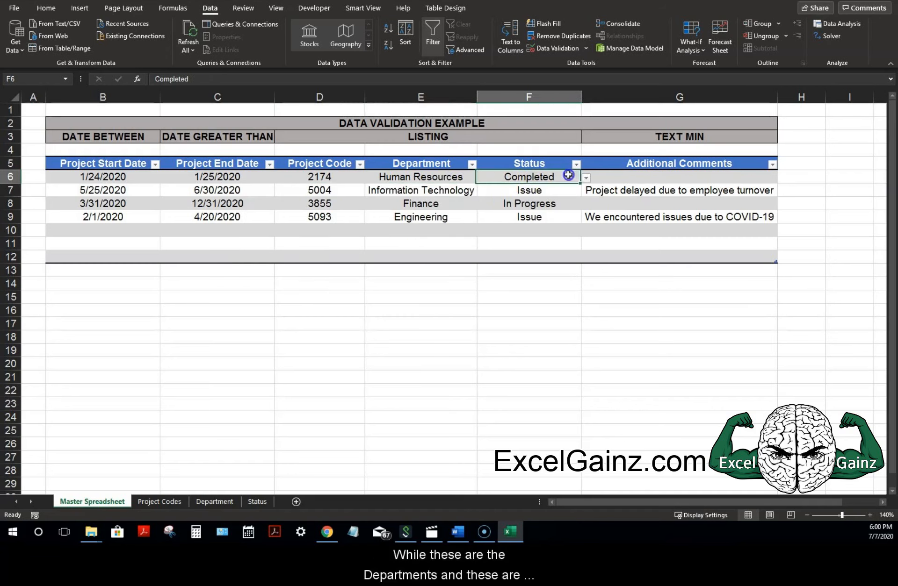
{"action": "left_click", "coordinate": [586, 177]}
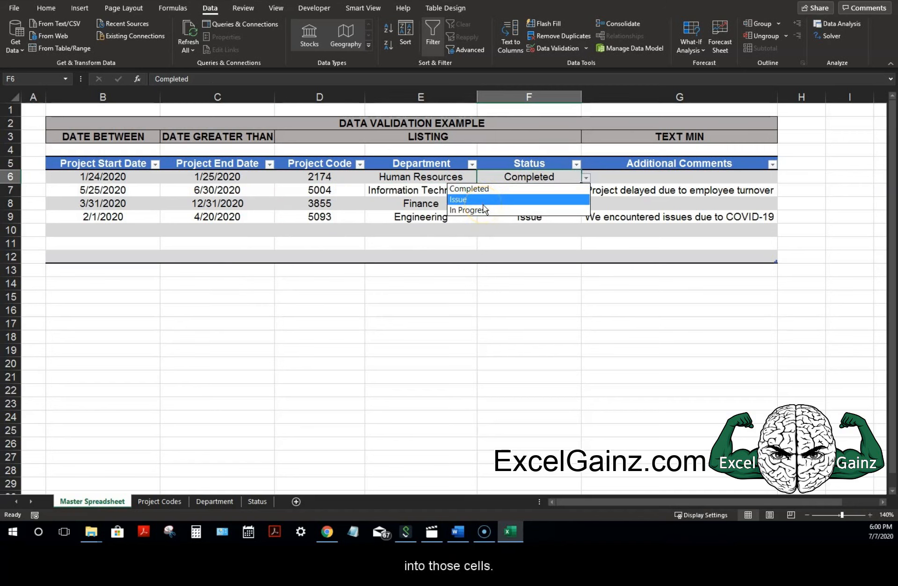
{"action": "left_click", "coordinate": [427, 246]}
Step: Test the Status list rule by trying to enter NOO in cell F6, and cancel the entry
{"action": "left_click", "coordinate": [534, 176]}
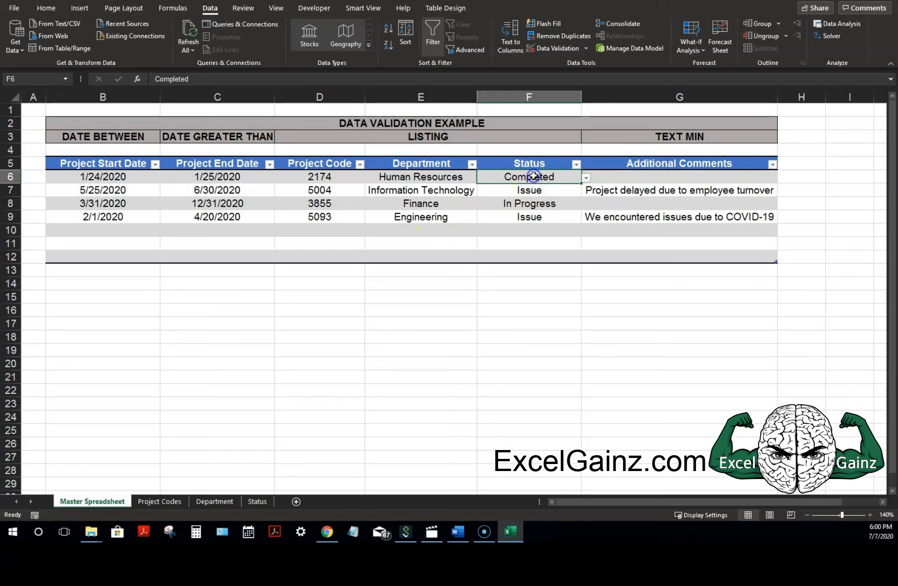
{"action": "type", "text": "NO"}
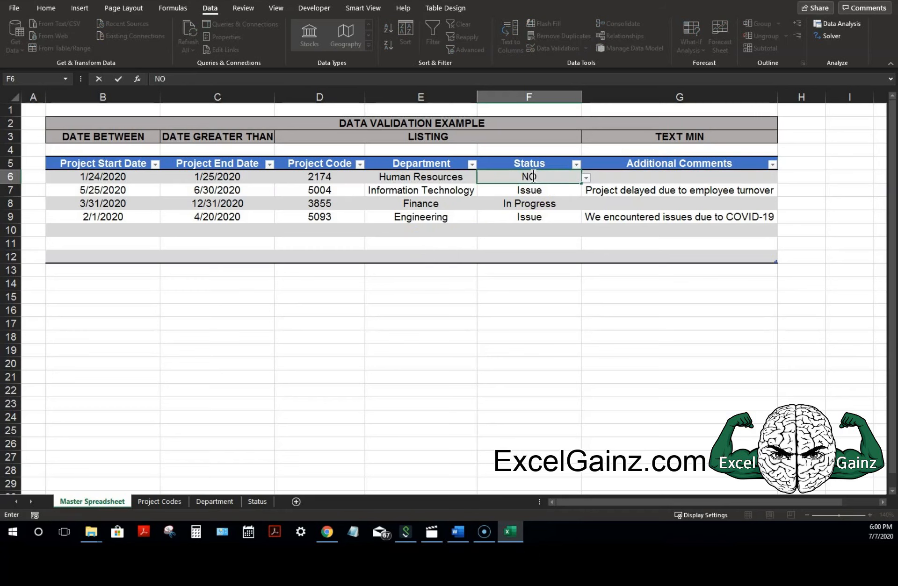
{"action": "type", "text": "O"}
{"action": "key", "text": "Return"}
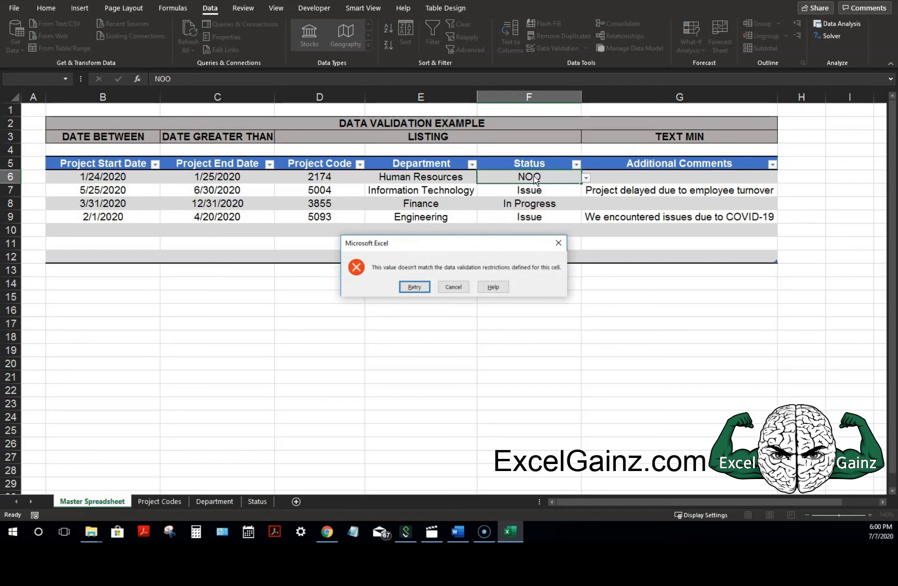
{"action": "key", "text": "Escape"}
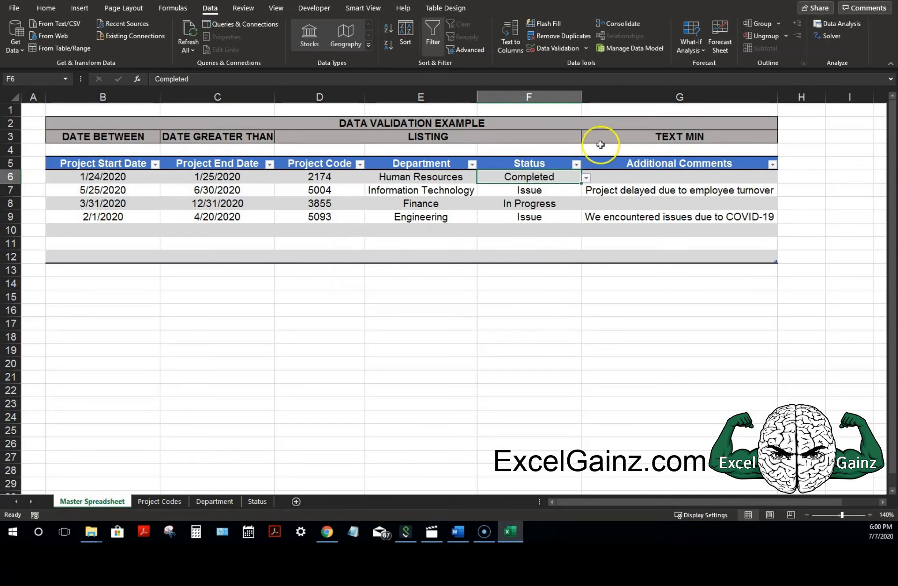
Step: Examine the text length criteria and the error alert style and message in cell G6's validation rule, and close it unchanged
{"action": "left_click", "coordinate": [622, 177]}
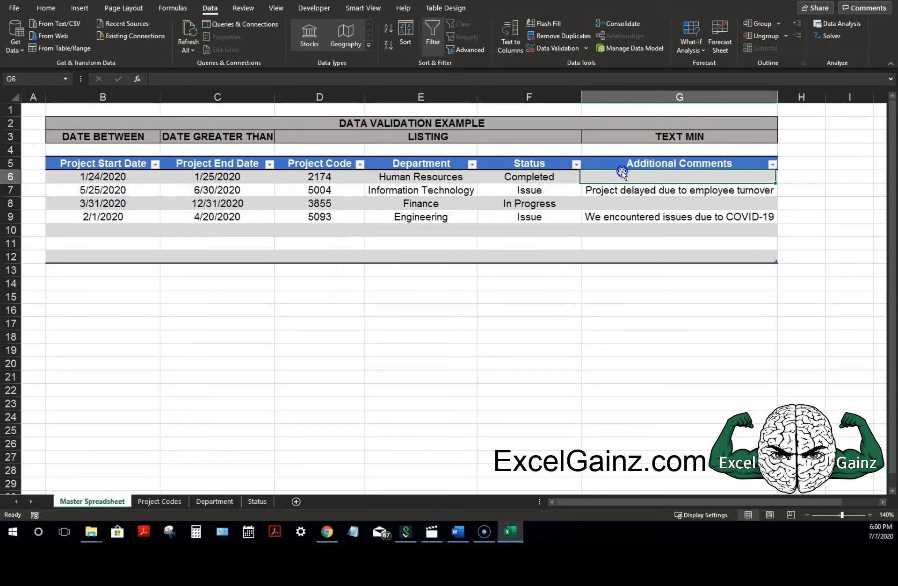
{"action": "left_click", "coordinate": [568, 49]}
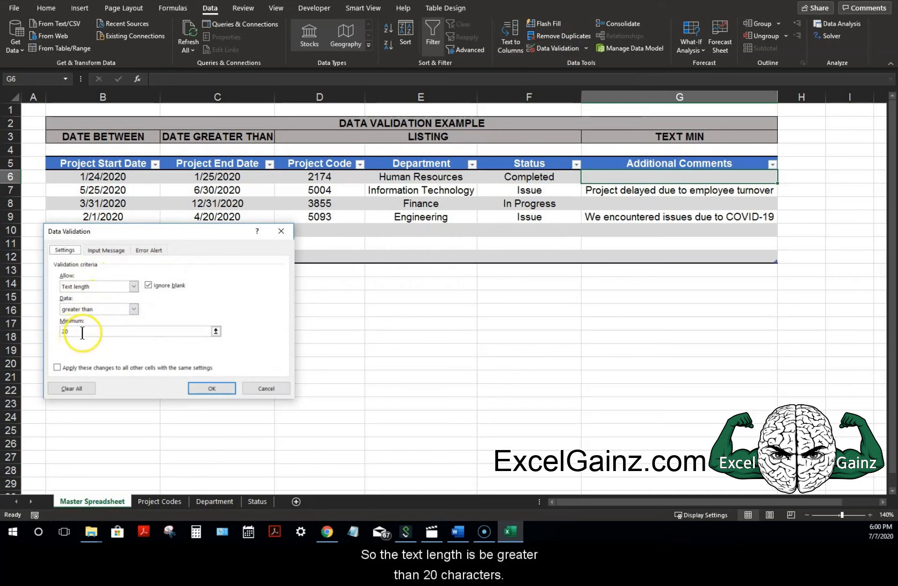
{"action": "left_click", "coordinate": [149, 250]}
{"action": "left_click", "coordinate": [150, 303]}
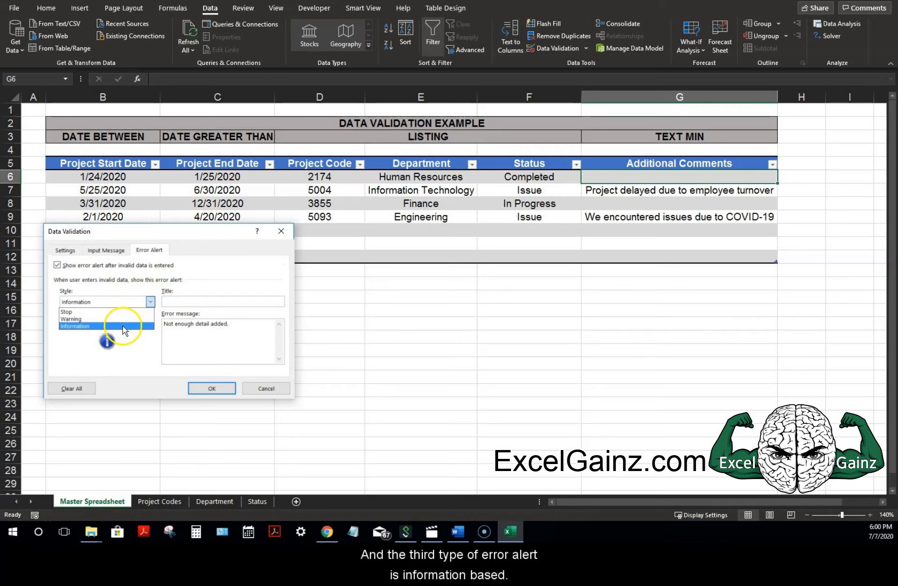
{"action": "left_click", "coordinate": [198, 340]}
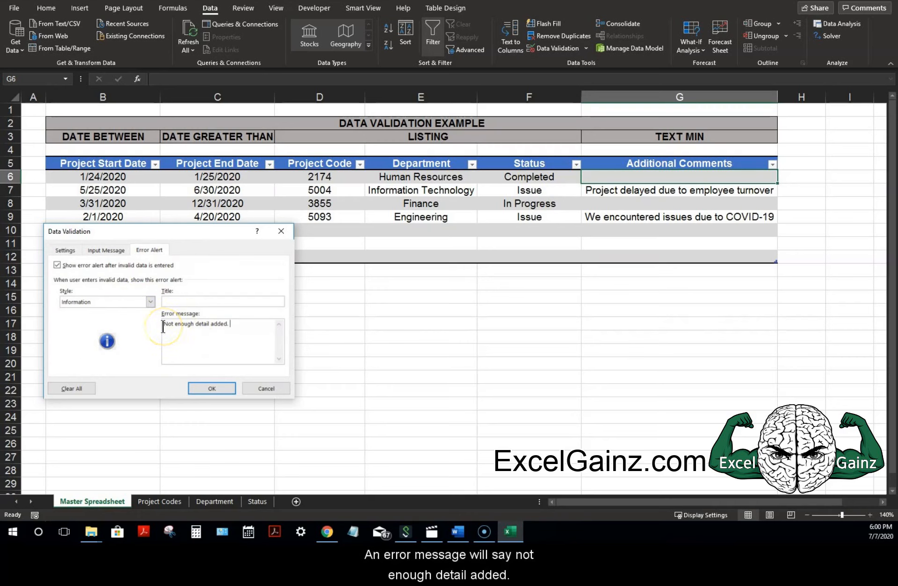
{"action": "left_click", "coordinate": [212, 388]}
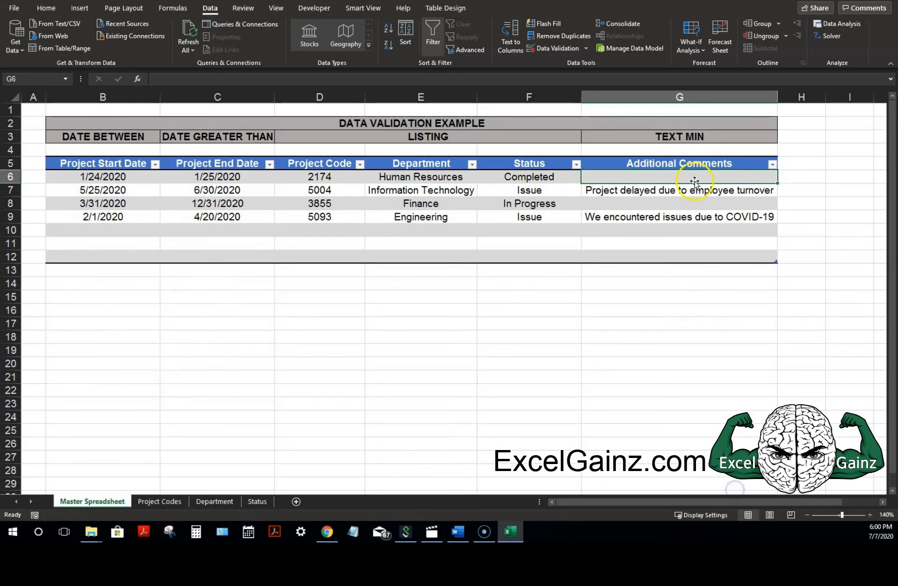
Step: Test the minimum text length rule by entering "Looks good" in cell G6, and accept the entry despite the information alert
{"action": "type", "text": "Looks go"}
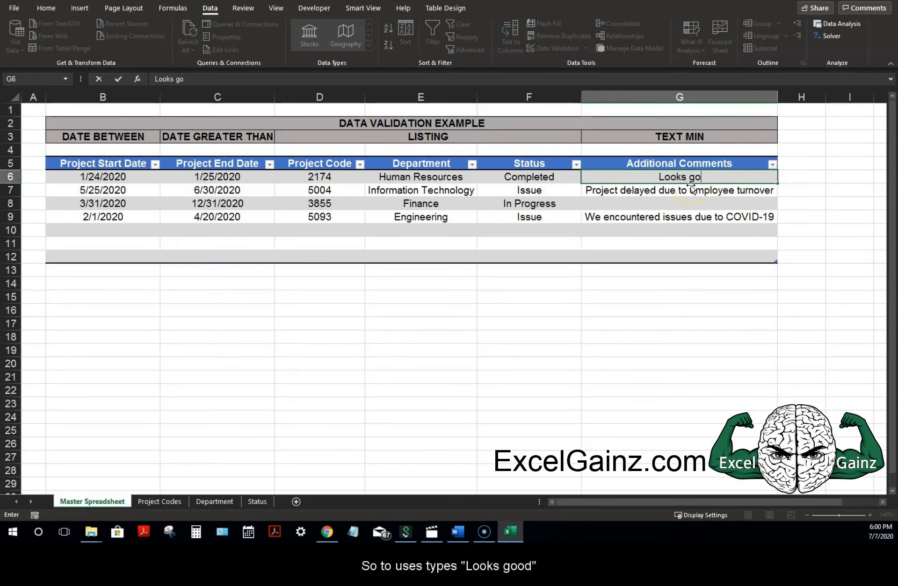
{"action": "type", "text": "od"}
{"action": "key", "text": "Return"}
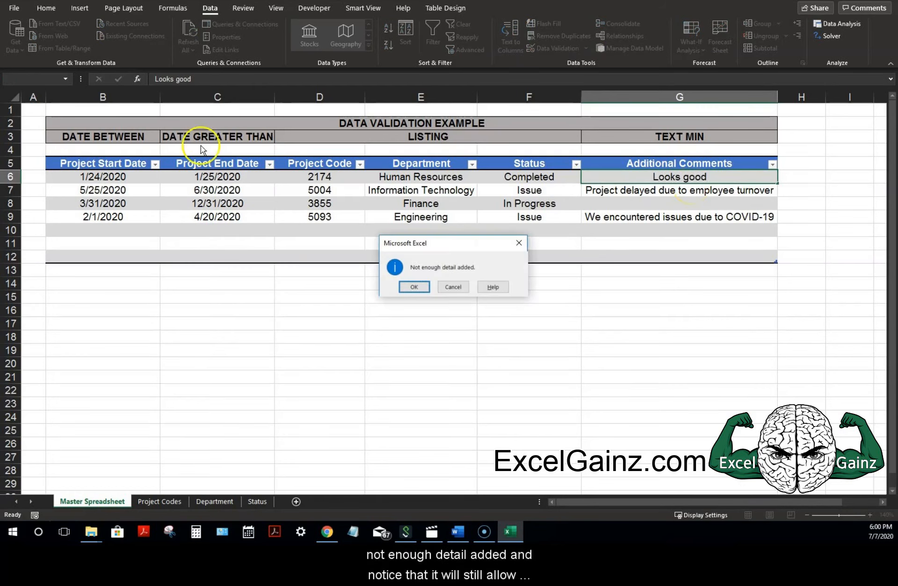
{"action": "key", "text": "Return"}
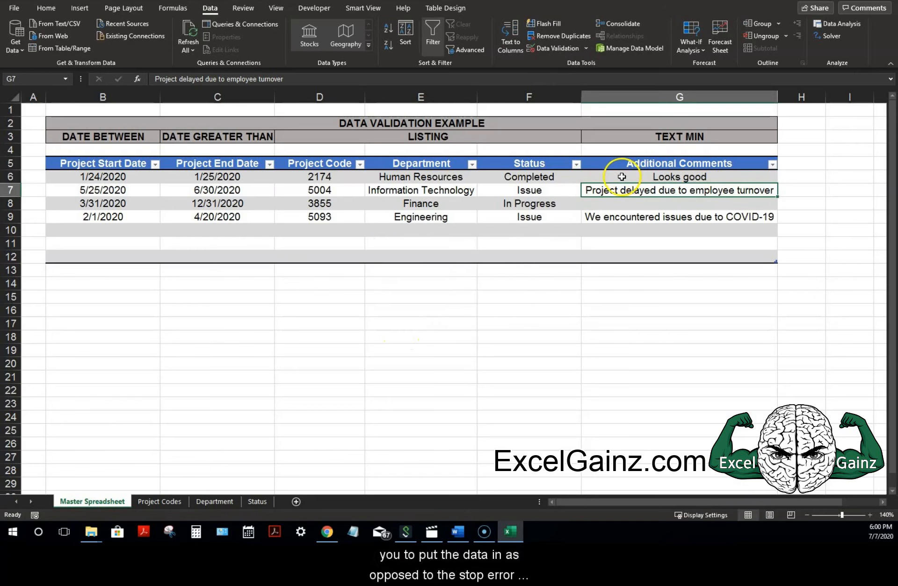
{"action": "left_click", "coordinate": [621, 175]}
{"action": "left_click", "coordinate": [130, 178]}
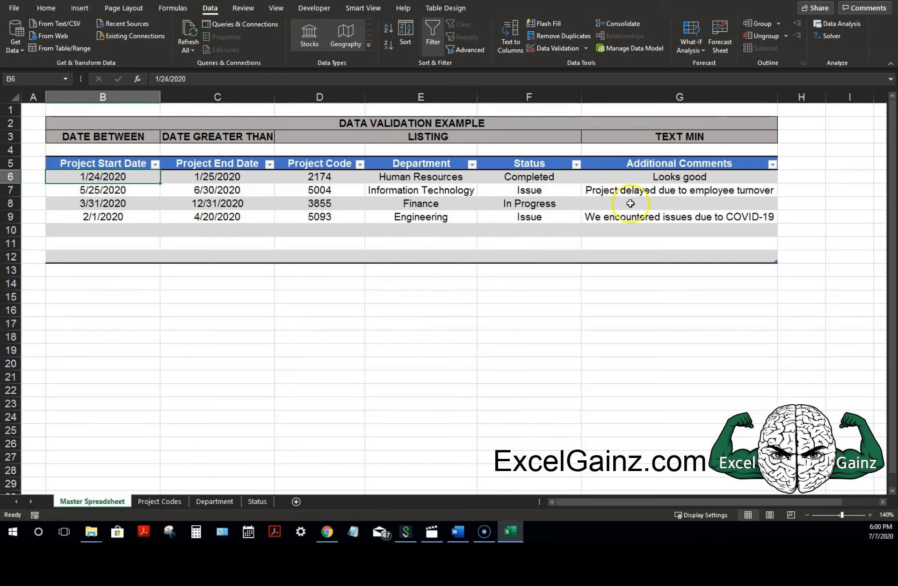
{"action": "left_click", "coordinate": [652, 179]}
Step: Copy the table's row 9 and paste only its validation rules into the empty row 10 with Paste Special
{"action": "left_click", "coordinate": [124, 215]}
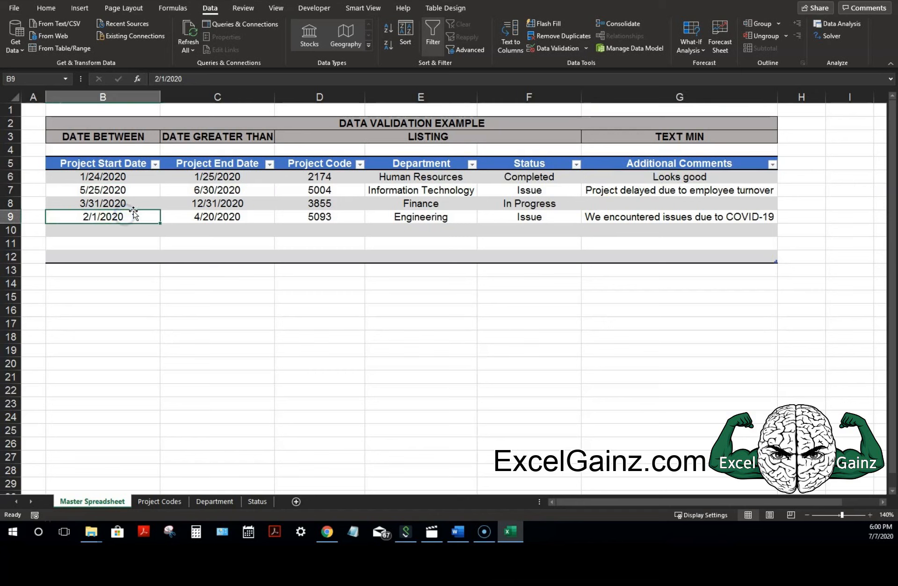
{"action": "key", "text": "Up"}
{"action": "key", "text": "Down"}
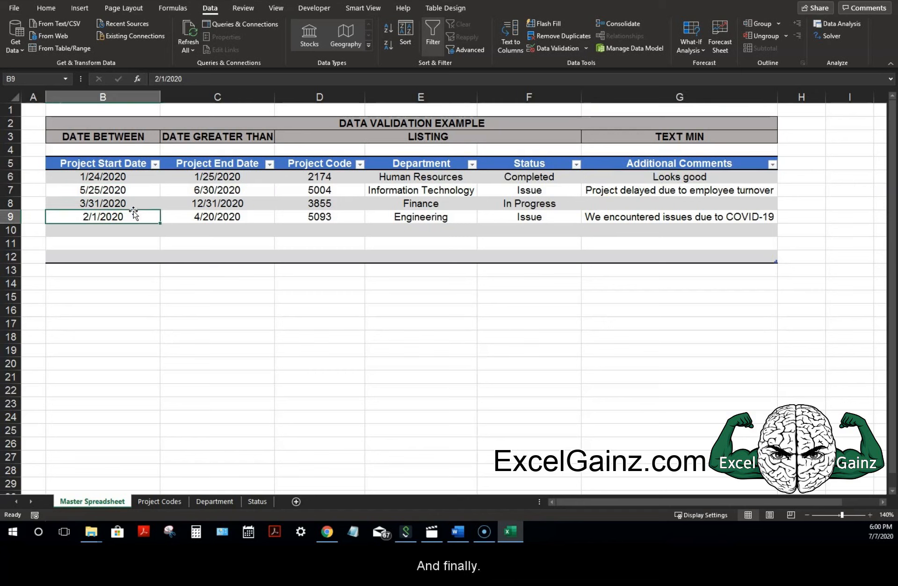
{"action": "key", "text": "shift+space"}
{"action": "key", "text": "ctrl+c"}
{"action": "key", "text": "Down"}
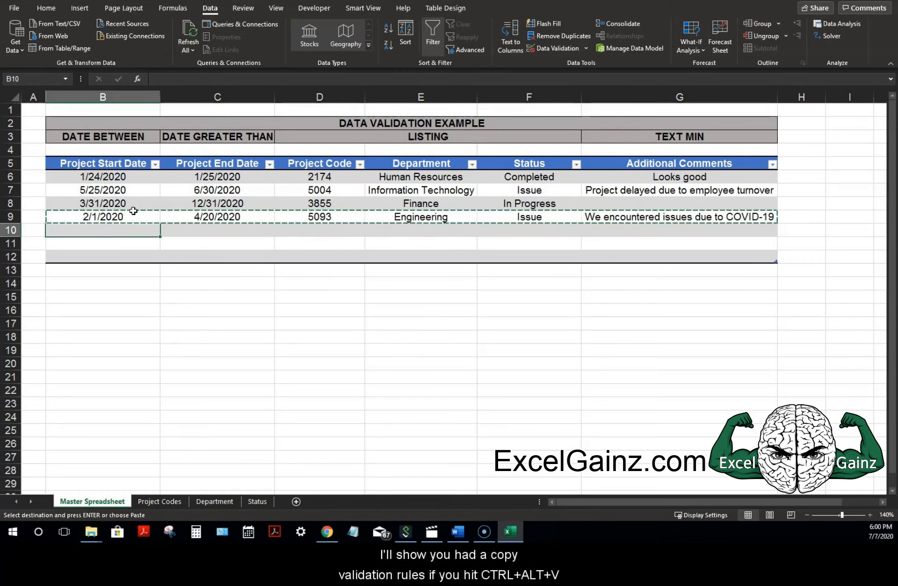
{"action": "key", "text": "ctrl+alt+v"}
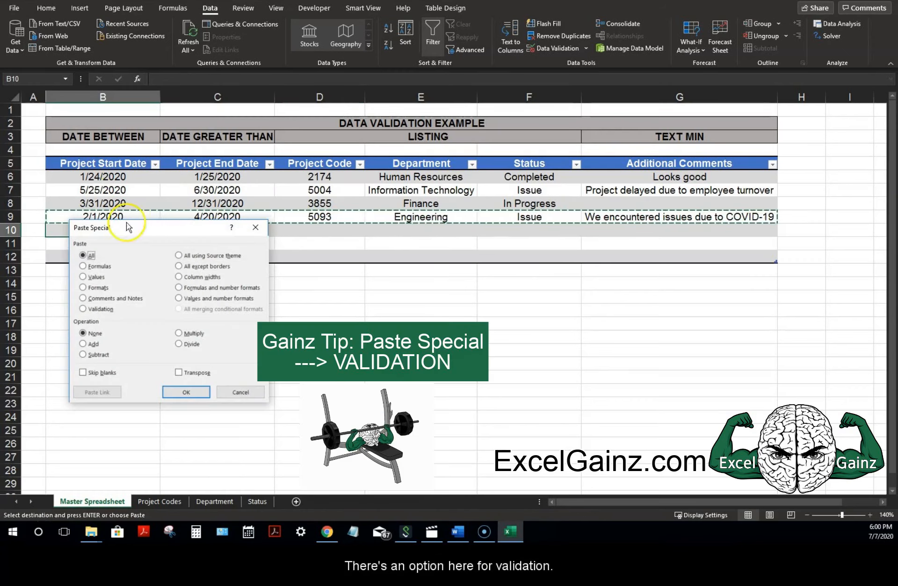
{"action": "left_click", "coordinate": [96, 309]}
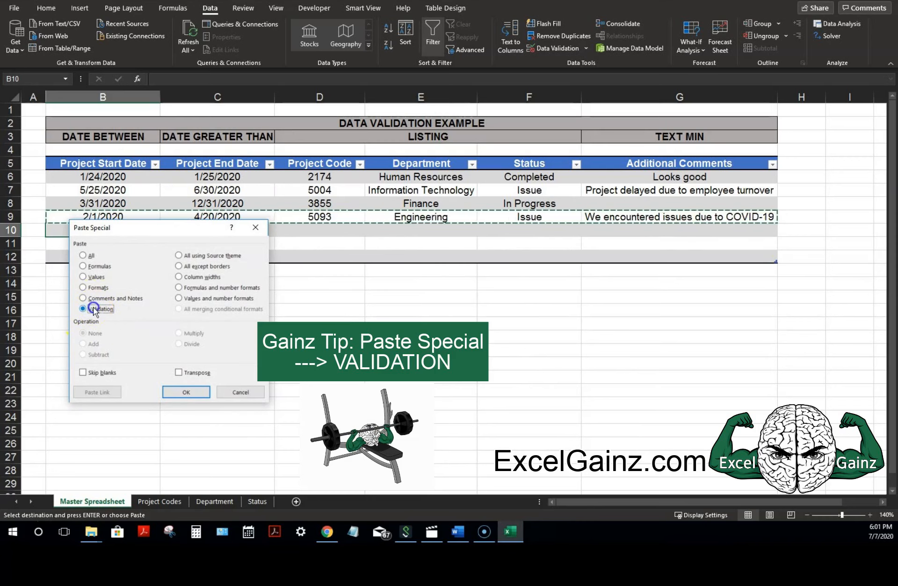
{"action": "left_click", "coordinate": [186, 392]}
Step: Look over the empty cells of row 10 that received the copied validation rules
{"action": "left_click", "coordinate": [215, 310]}
{"action": "left_click", "coordinate": [324, 231]}
{"action": "left_click", "coordinate": [370, 231]}
{"action": "left_click", "coordinate": [406, 227]}
{"action": "left_click", "coordinate": [458, 231]}
{"action": "left_click", "coordinate": [481, 231]}
{"action": "left_click", "coordinate": [200, 224]}
Step: Test the copied date rule by trying to enter 3/5/19 in cell B10, and cancel the entry
{"action": "left_click", "coordinate": [114, 232]}
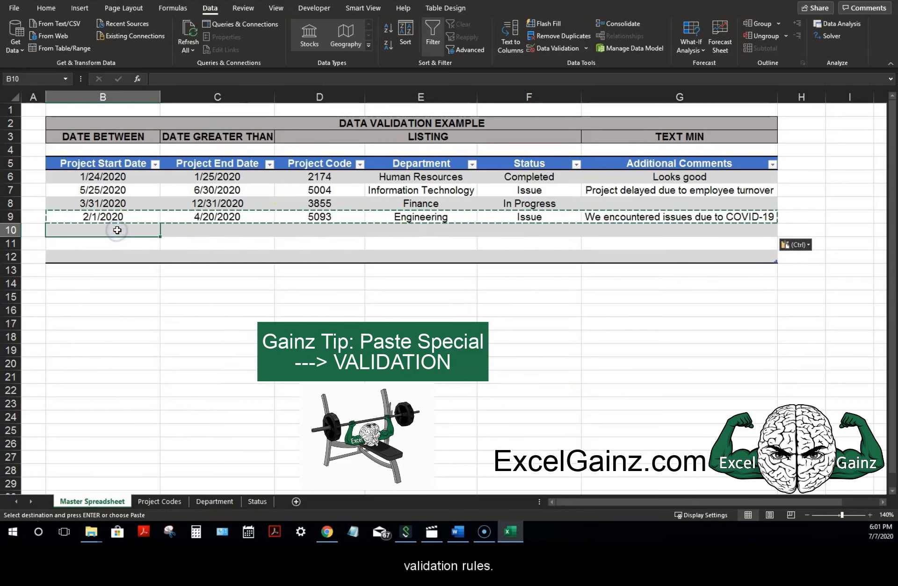
{"action": "type", "text": "3/5/19"}
{"action": "key", "text": "Return"}
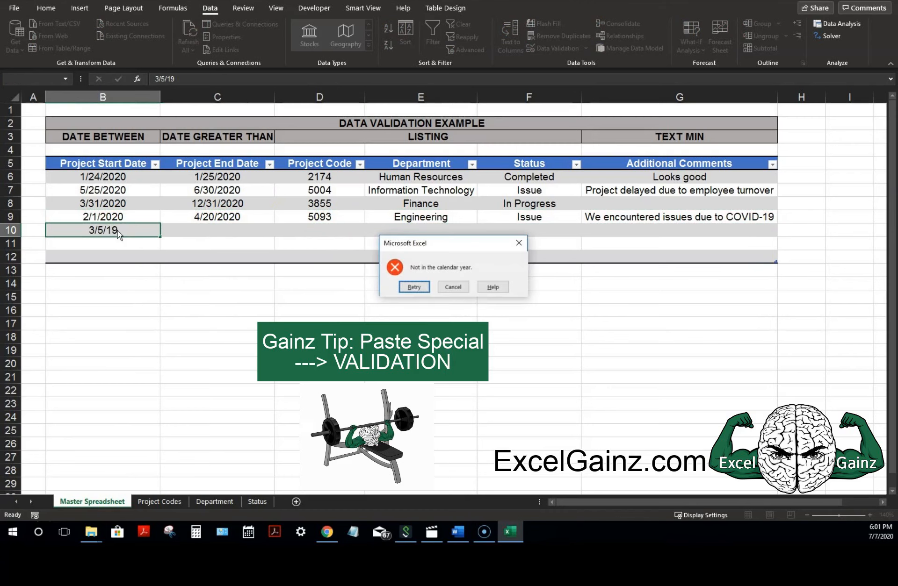
{"action": "key", "text": "Escape"}
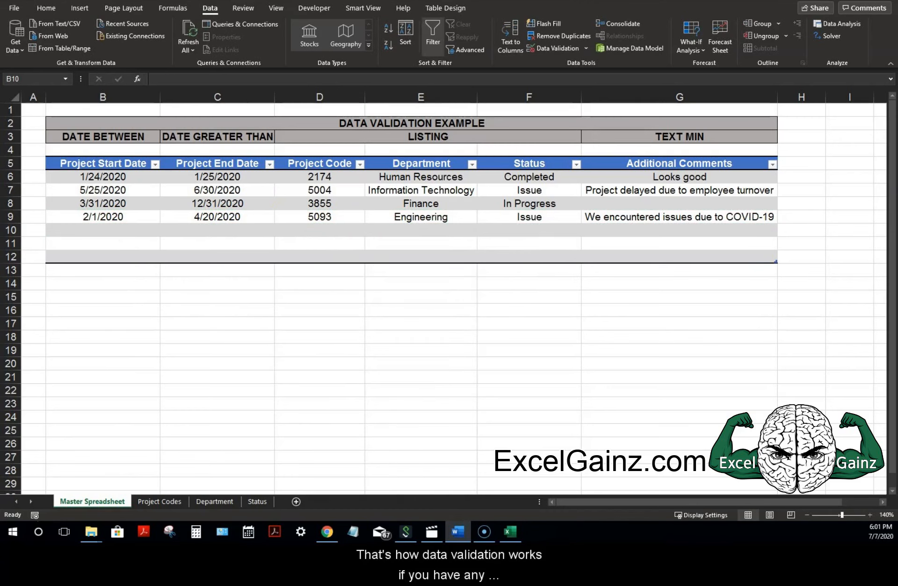